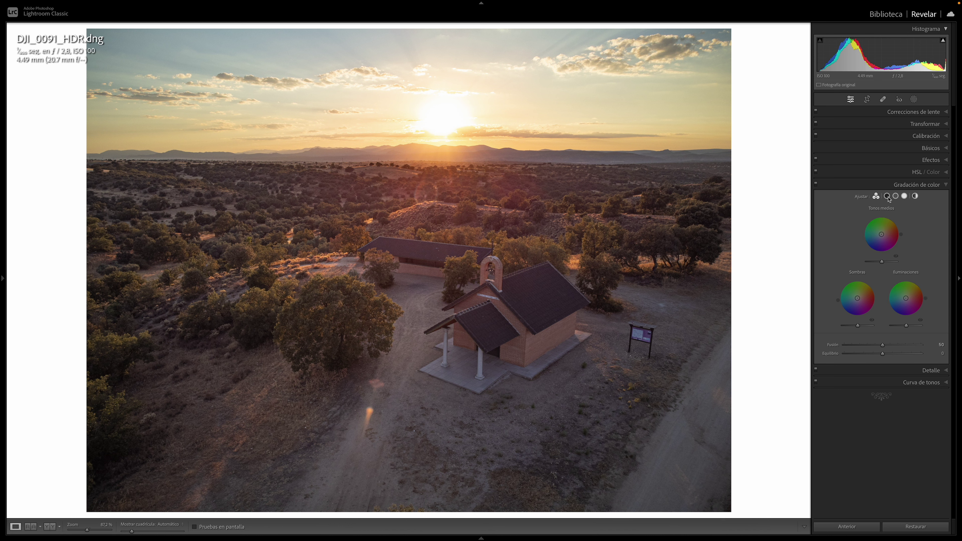
Cycle the Color Grading view through the Shadows and Highlights wheels, ending on the single Global wheel.
click(887, 196)
click(895, 196)
click(904, 196)
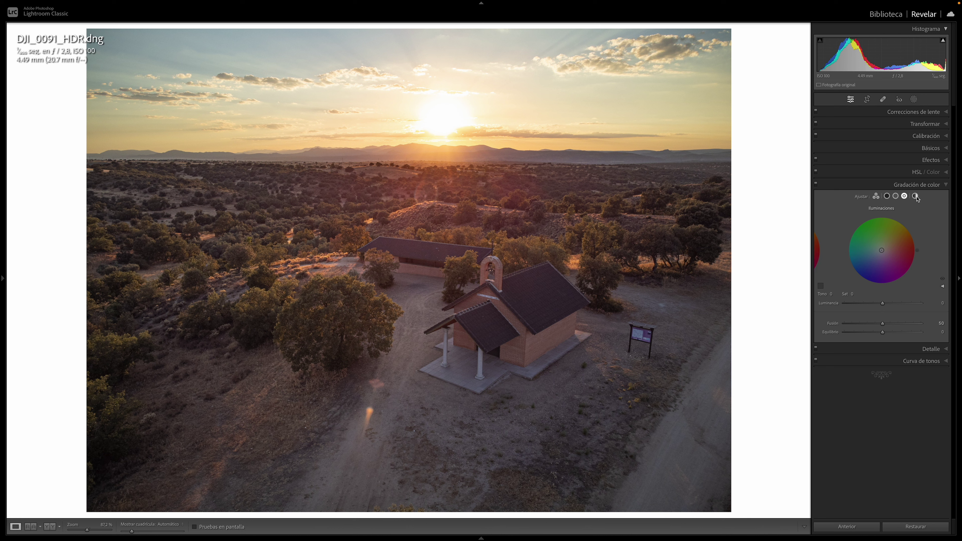
click(915, 196)
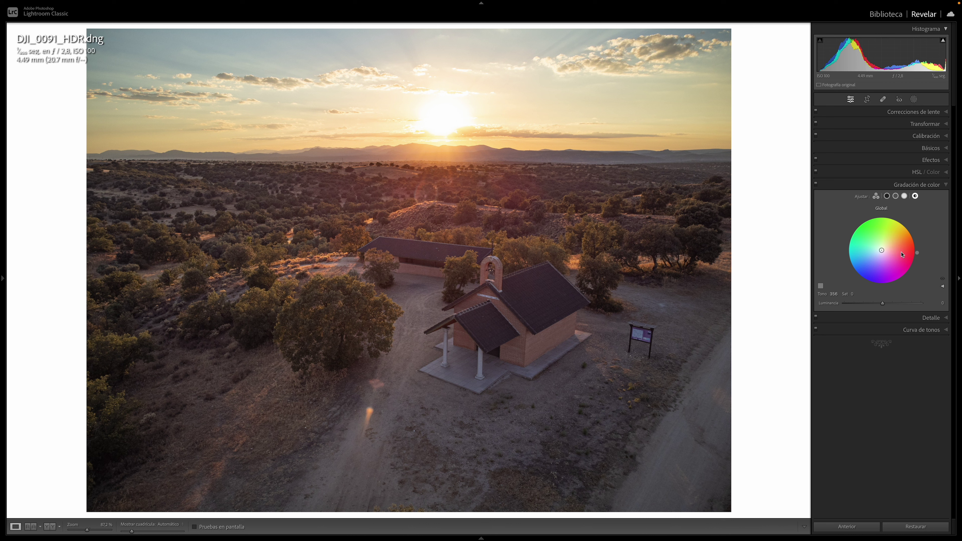
mouse_move(881, 252)
mouse_down()
mouse_move(888, 245)
mouse_move(874, 244)
mouse_move(888, 253)
mouse_move(866, 266)
mouse_move(874, 220)
mouse_move(892, 222)
mouse_move(909, 240)
mouse_up()
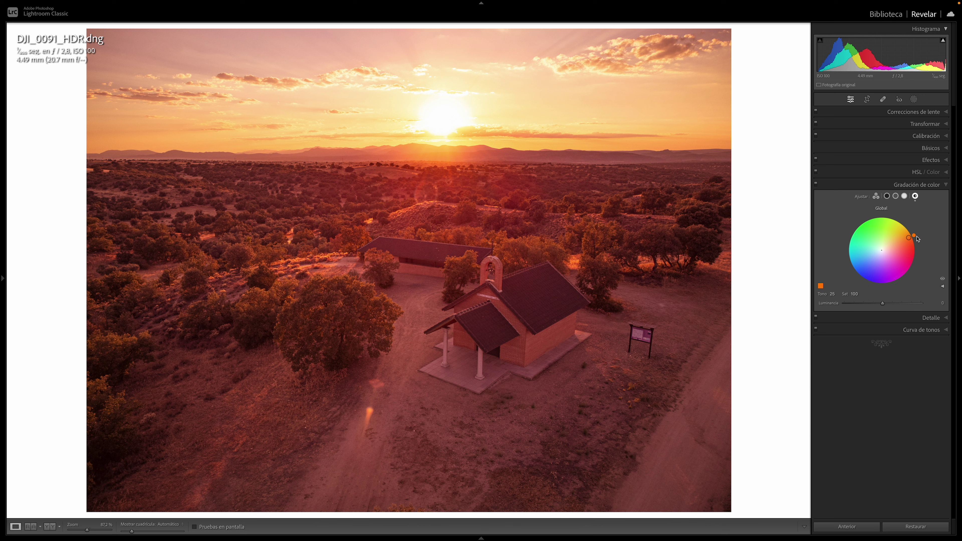
click(857, 296)
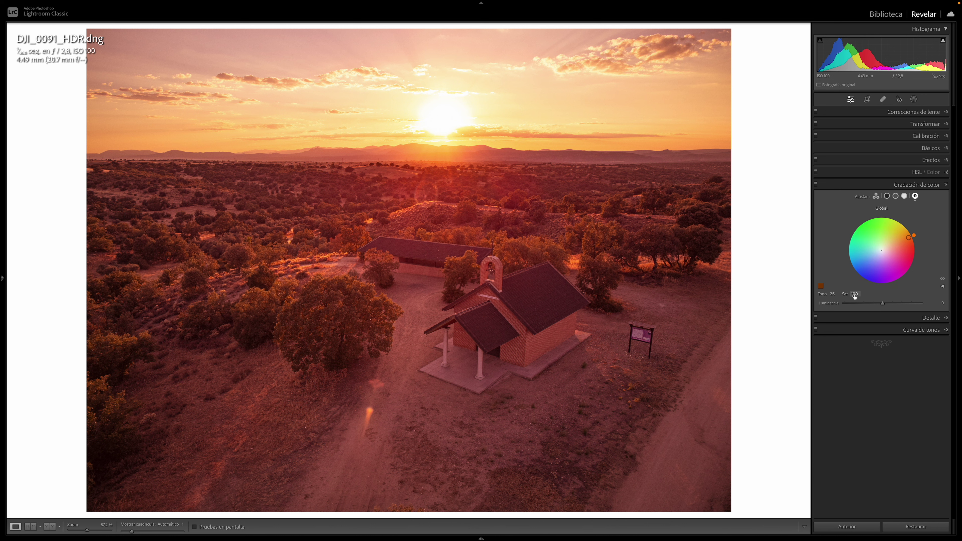
text(12)
key(Return)
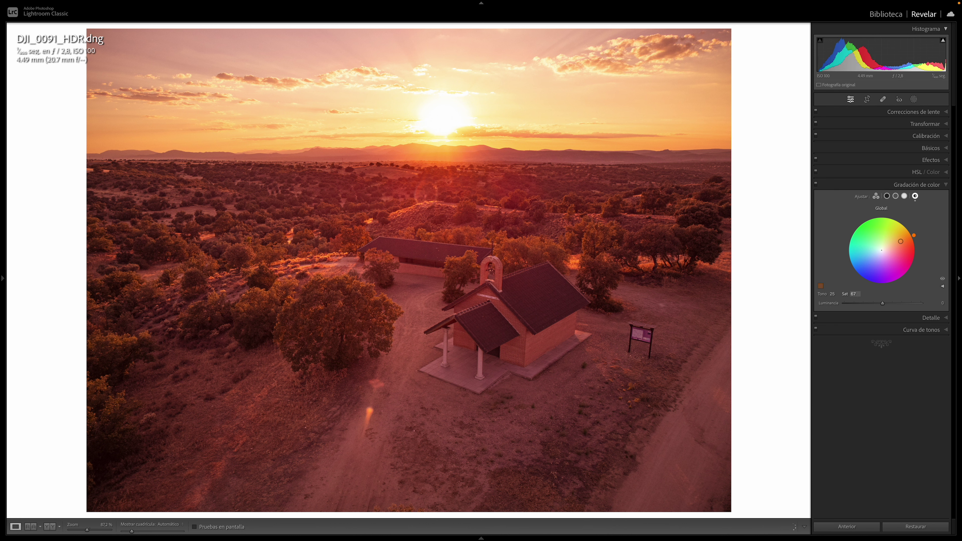
text(0)
key(Return)
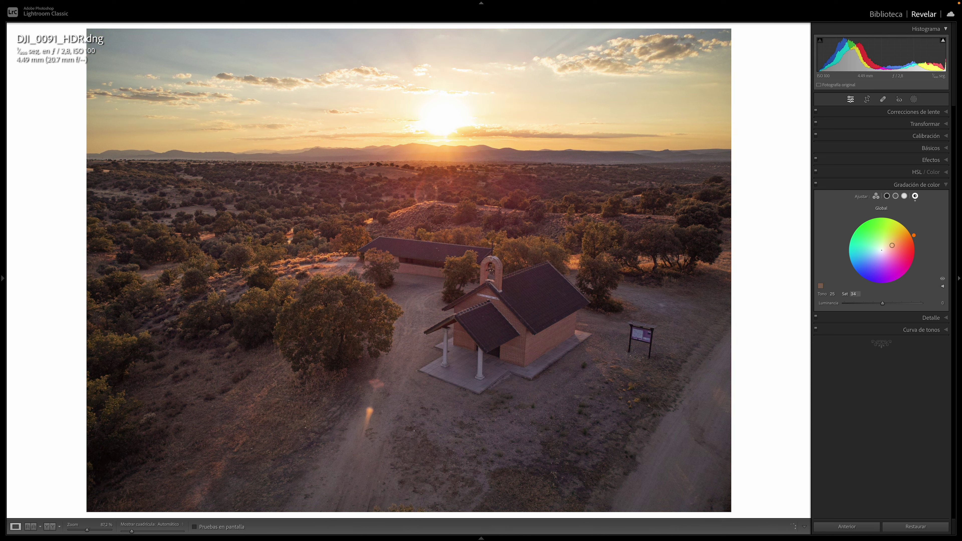
key(Up)
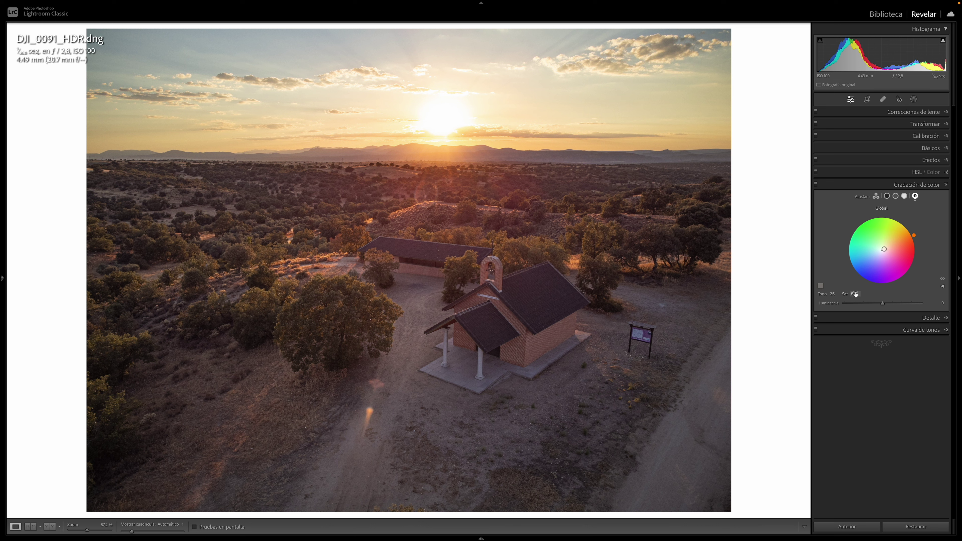
click(816, 185)
click(817, 186)
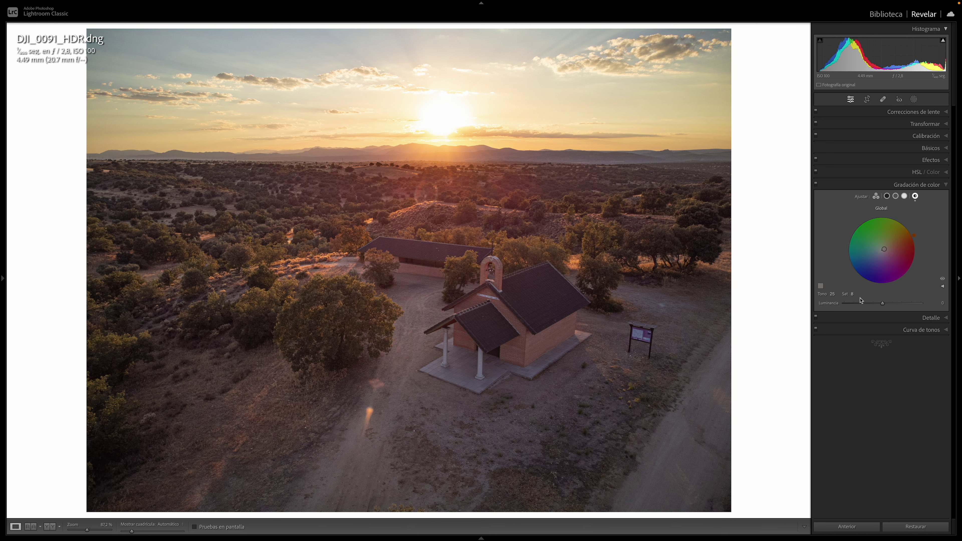
drag(883, 249, 889, 246)
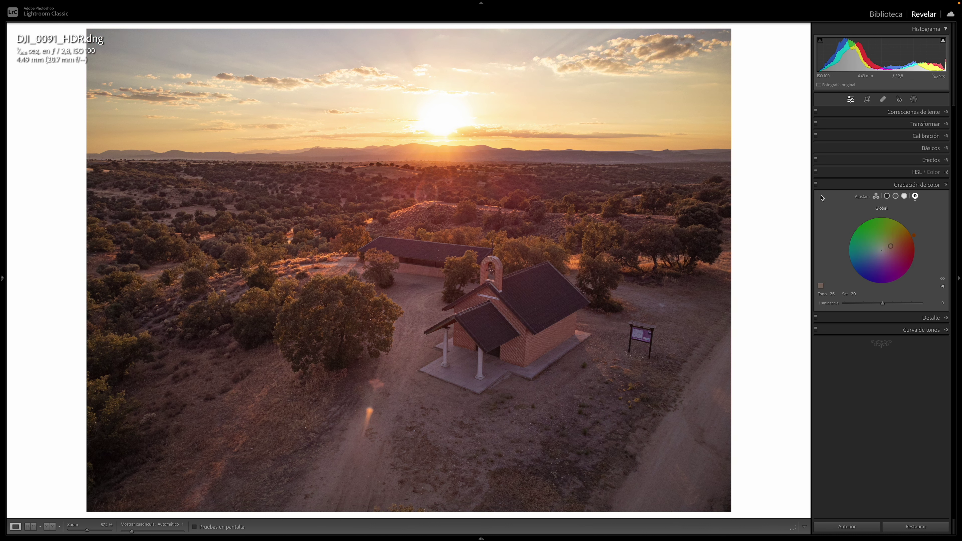
click(816, 185)
click(816, 185)
click(816, 185)
click(816, 186)
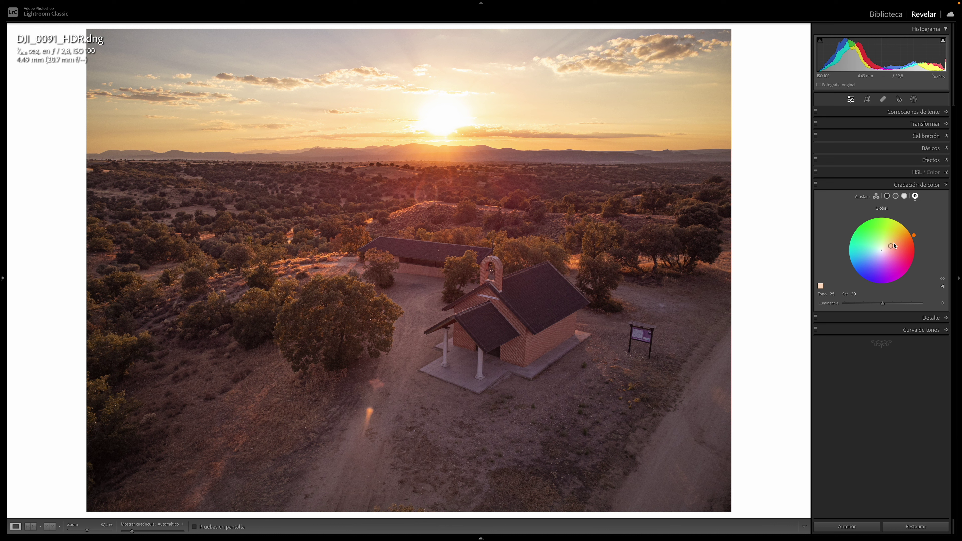
drag(890, 246, 881, 251)
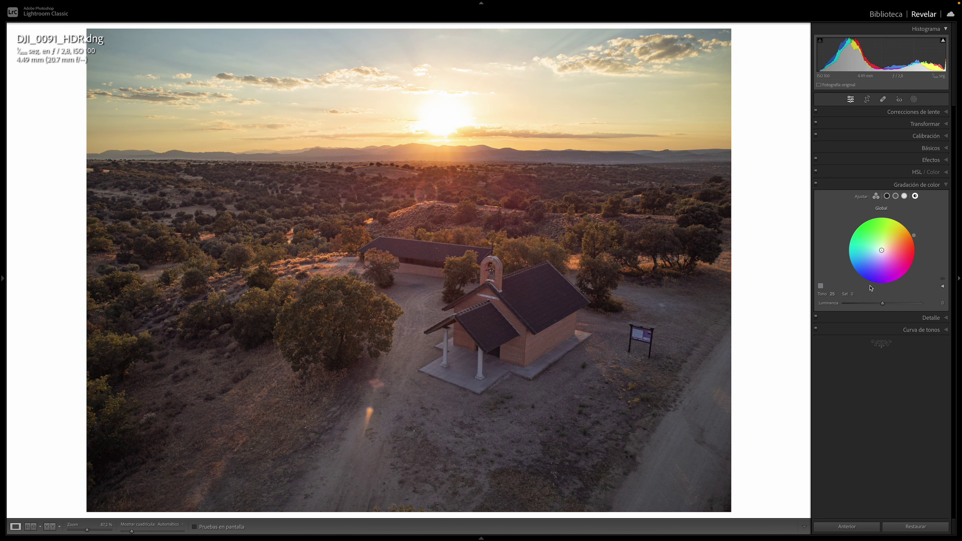
drag(882, 250, 908, 235)
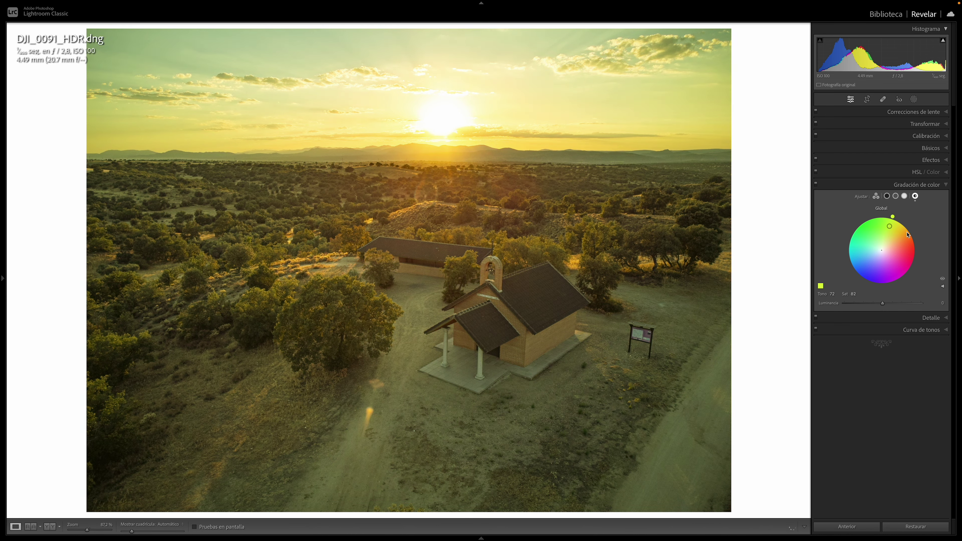
drag(890, 226, 881, 250)
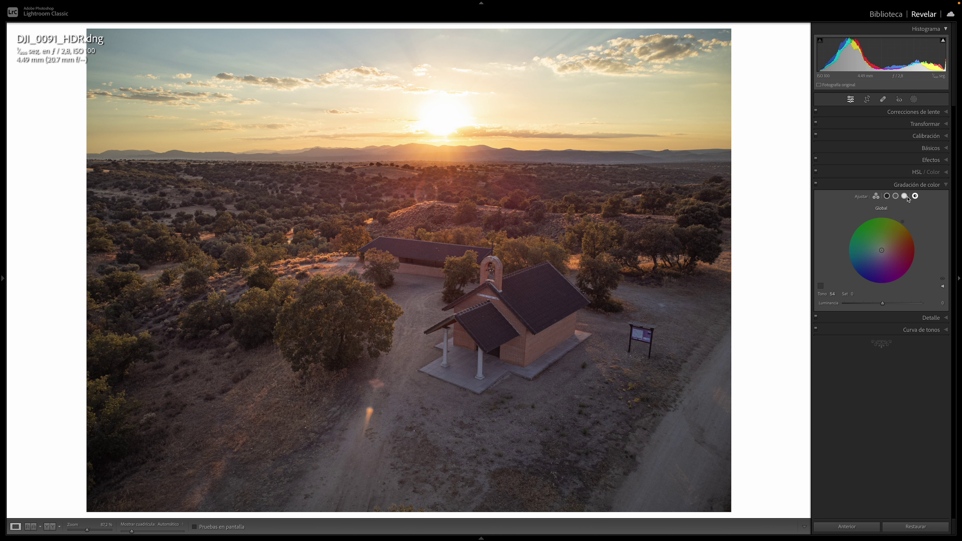
Tint the shadows cool blue at hue 220, saturation 41.
click(887, 197)
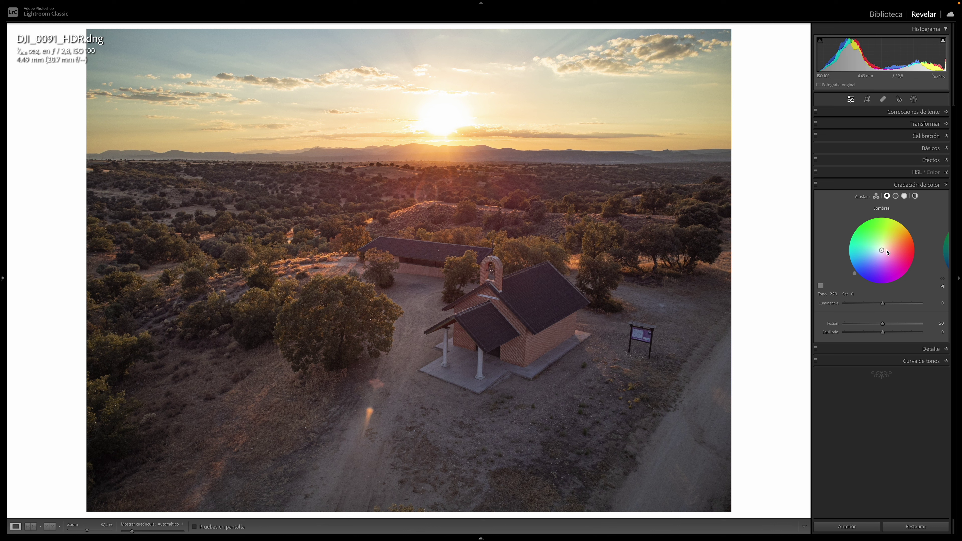
click(852, 294)
text(8)
drag(878, 253, 871, 258)
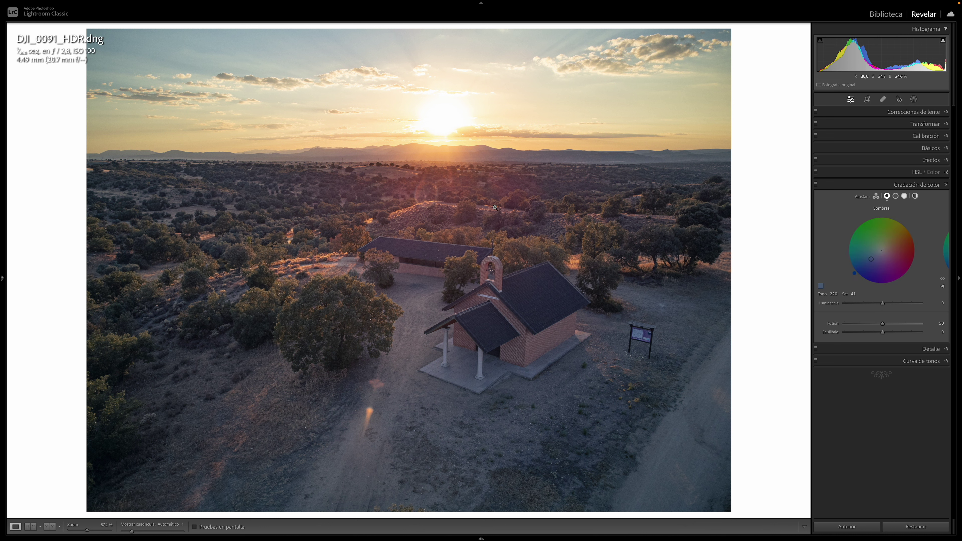
Toggle colour grading off and on to compare the blue shadows.
click(815, 184)
click(815, 185)
click(815, 185)
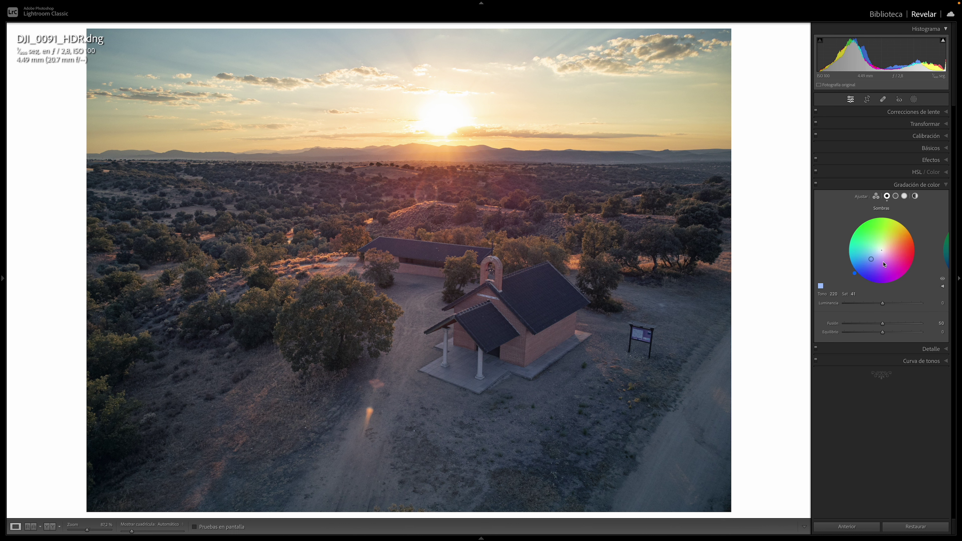
Drag the shadow luminance down to −18.
mouse_move(883, 306)
mouse_down()
mouse_move(841, 307)
mouse_move(942, 309)
mouse_up()
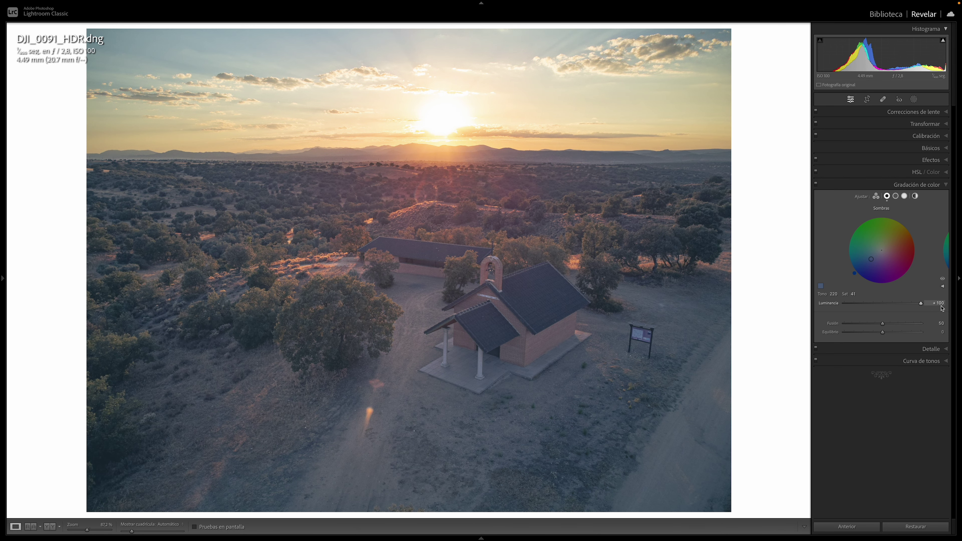
drag(928, 309, 889, 312)
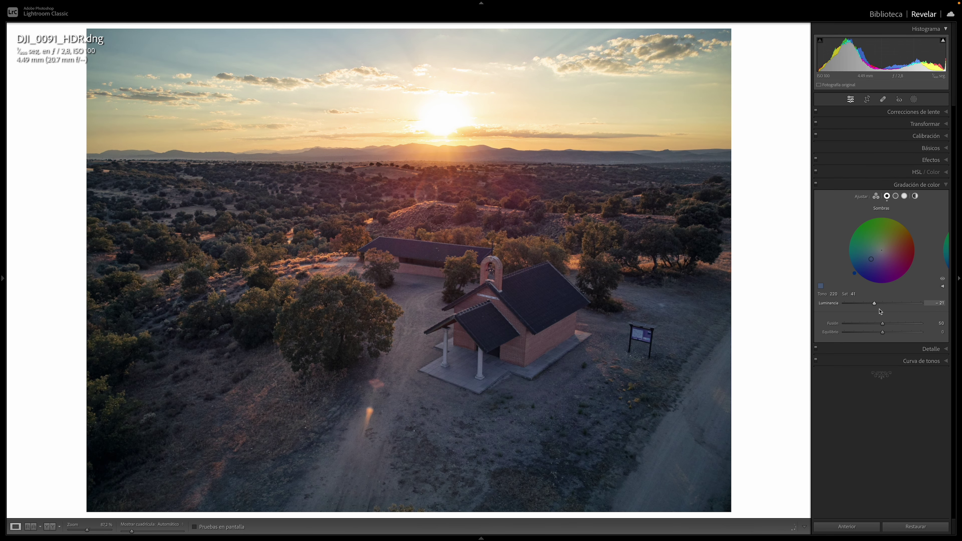
drag(887, 312, 876, 309)
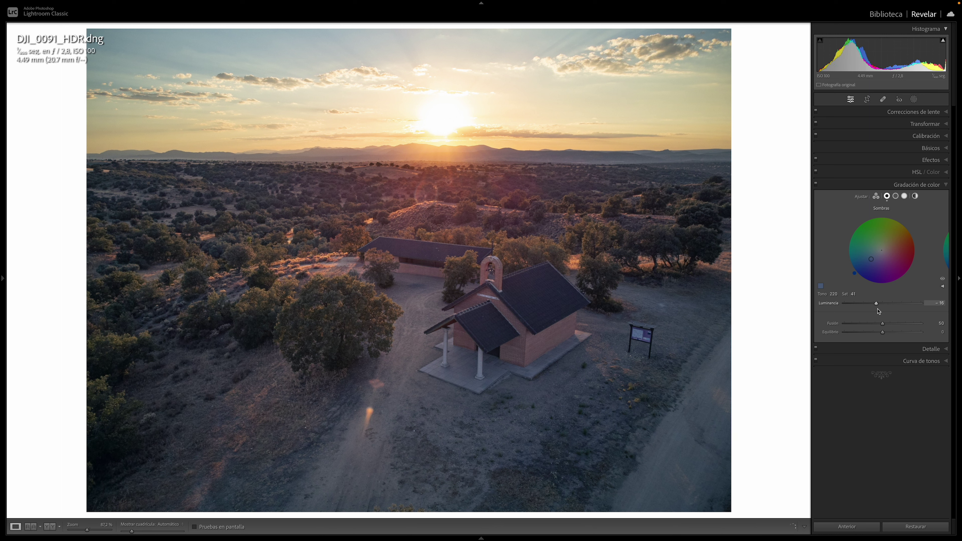
Toggle colour grading off and on to compare the darkened shadows.
click(815, 185)
click(816, 184)
click(816, 185)
click(816, 185)
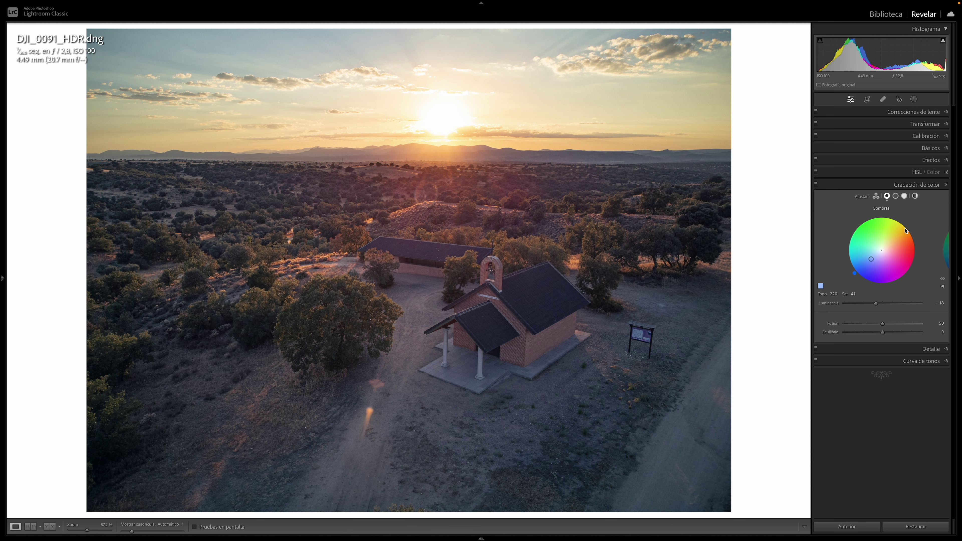
Give the highlights an orange hue of 40 with saturation 20.
click(904, 196)
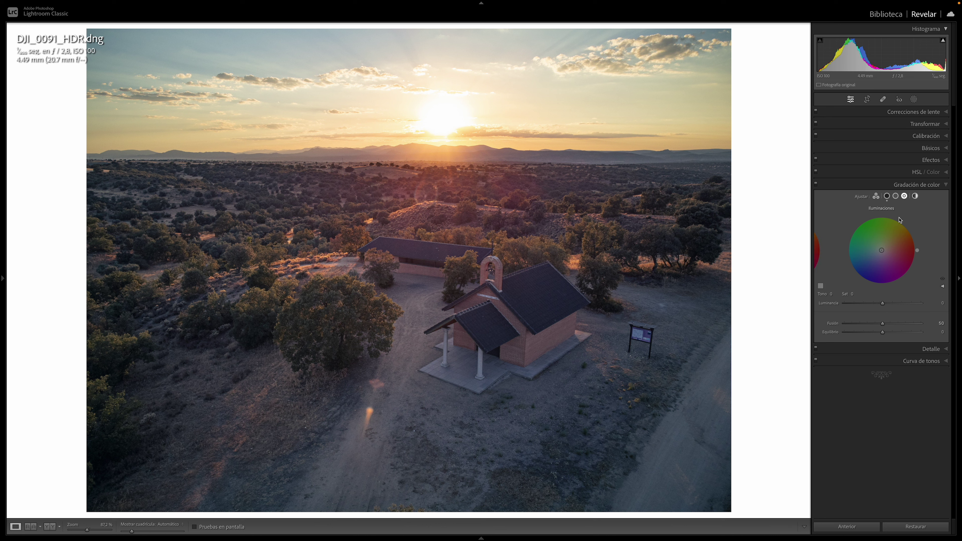
drag(918, 252, 908, 228)
click(852, 294)
text(7)
key(Return)
text(15)
key(Return)
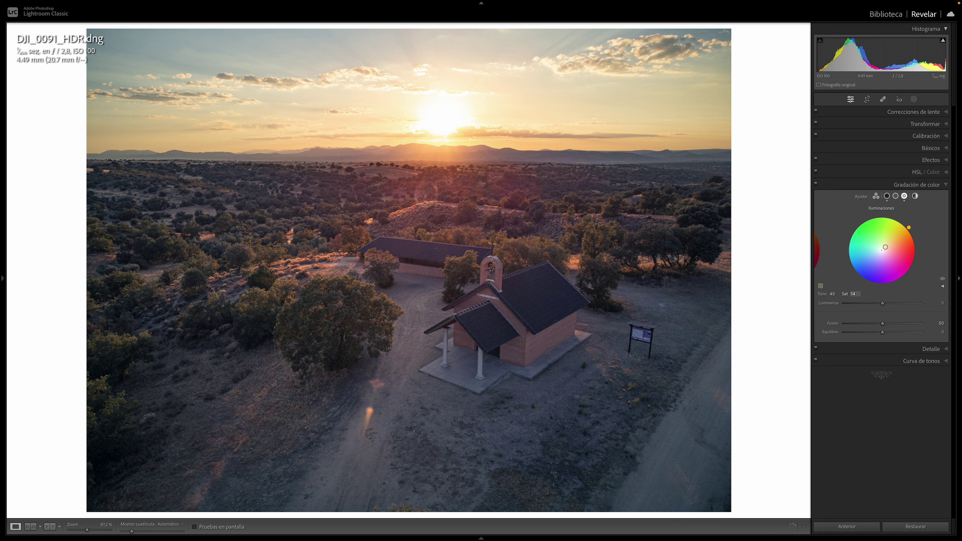
text(20)
key(Return)
Confirm shadow saturation at 41, then raise highlight saturation to about 30.
click(886, 196)
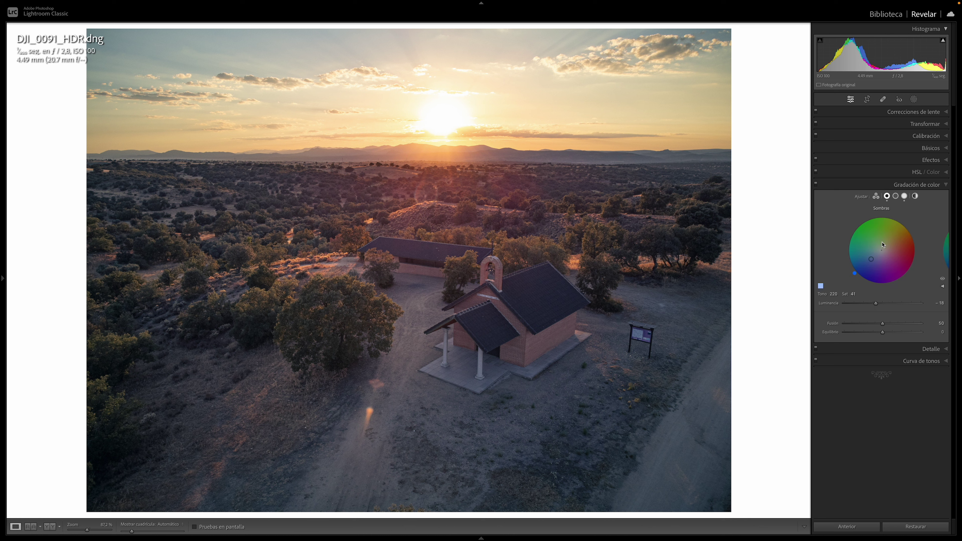
text(41)
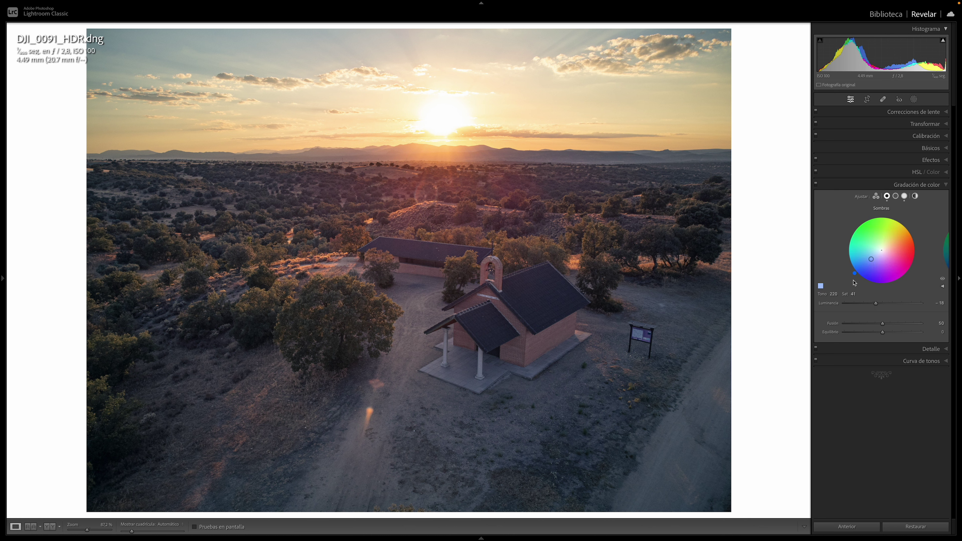
key(Return)
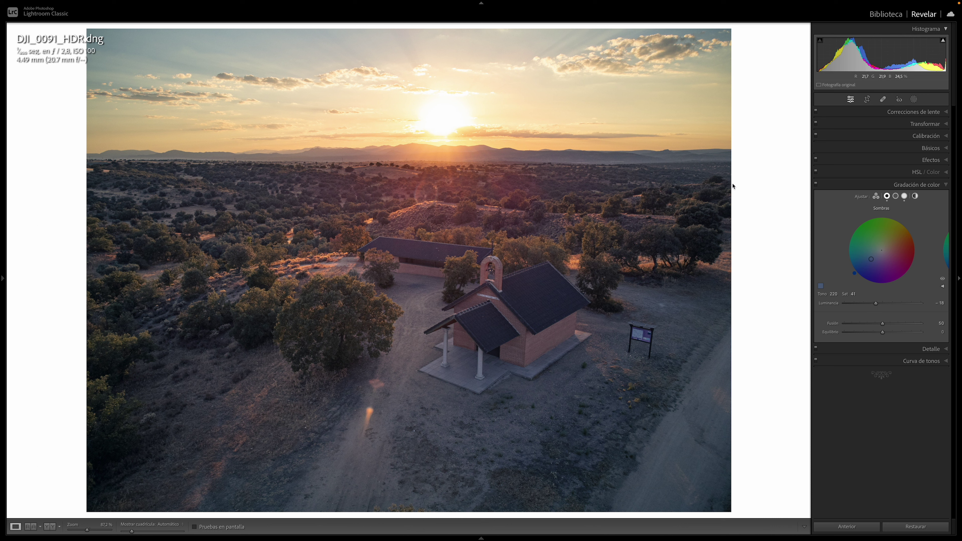
click(904, 196)
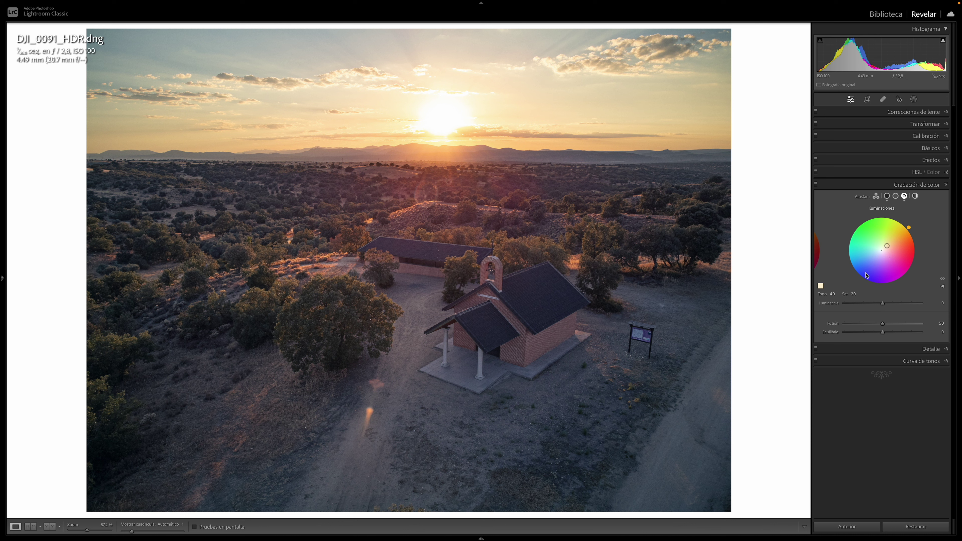
drag(854, 292, 861, 292)
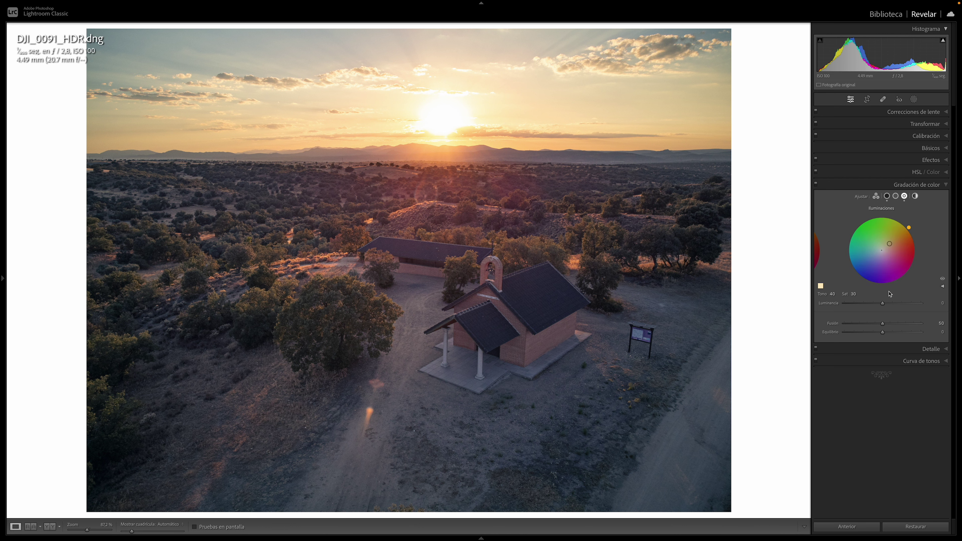
Toggle colour grading off and on to compare the warm and blue grade.
click(815, 184)
click(815, 185)
click(816, 185)
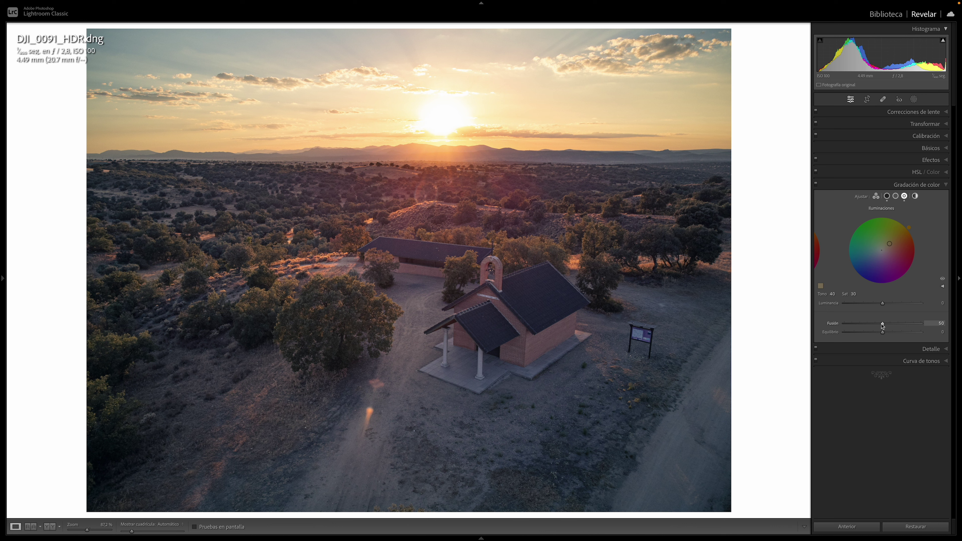
Set the colour grading Blending to 63 and Balance to −15.
drag(882, 324, 821, 326)
drag(821, 327, 961, 325)
drag(960, 324, 785, 339)
drag(841, 336, 892, 333)
drag(882, 332, 830, 332)
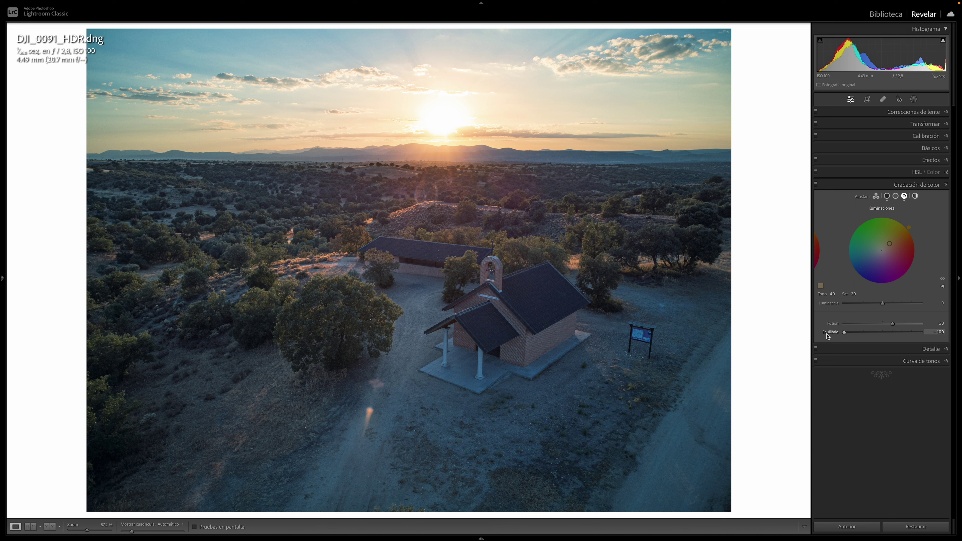
mouse_move(844, 332)
mouse_down()
mouse_move(917, 339)
mouse_move(879, 338)
mouse_up()
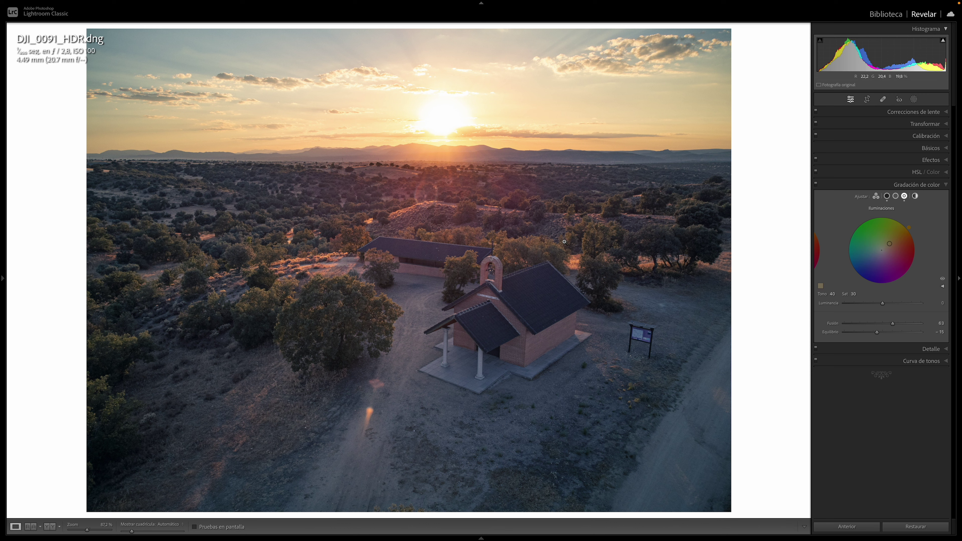
Toggle colour grading off and on to compare the chapel photo.
click(816, 184)
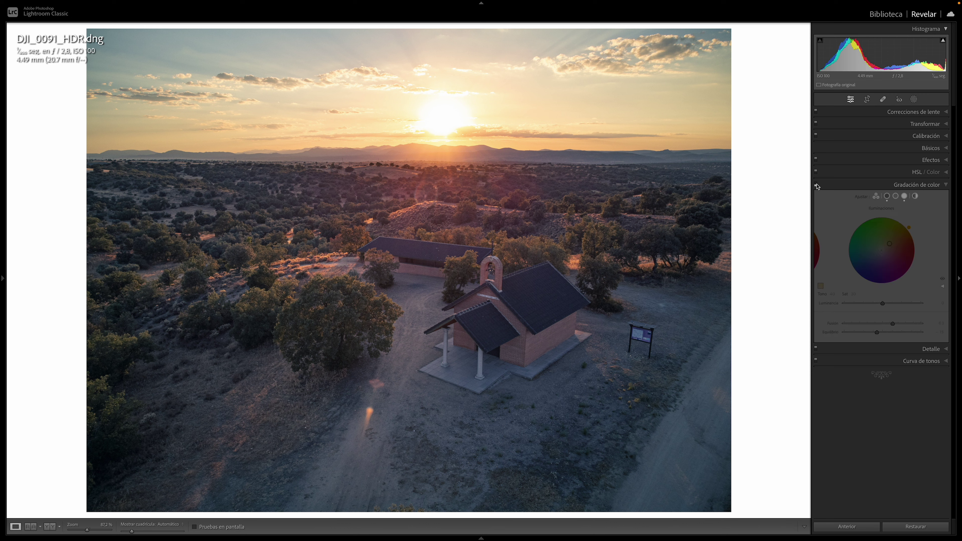
click(816, 184)
click(816, 184)
click(816, 184)
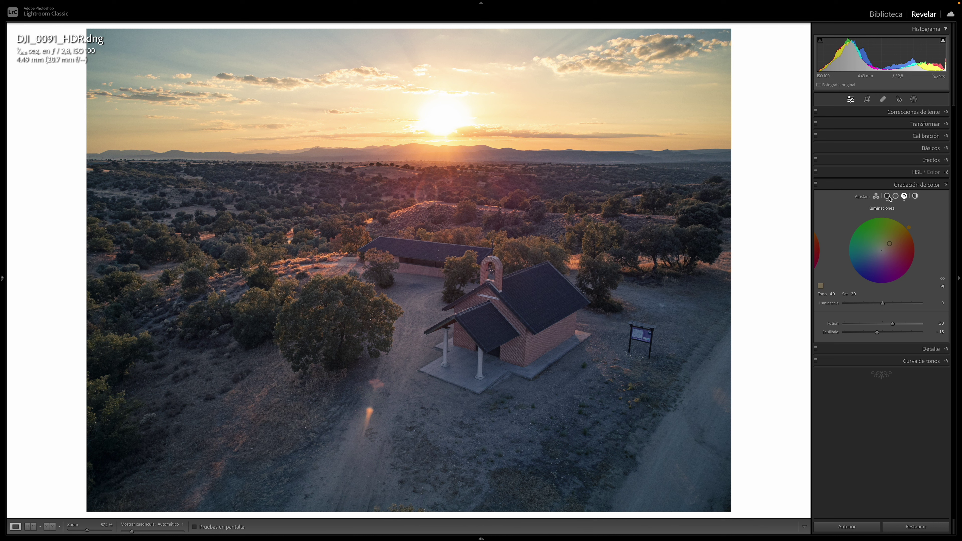
Tint the midtones strong purple, then pull back to hue 305, saturation 3.
click(895, 195)
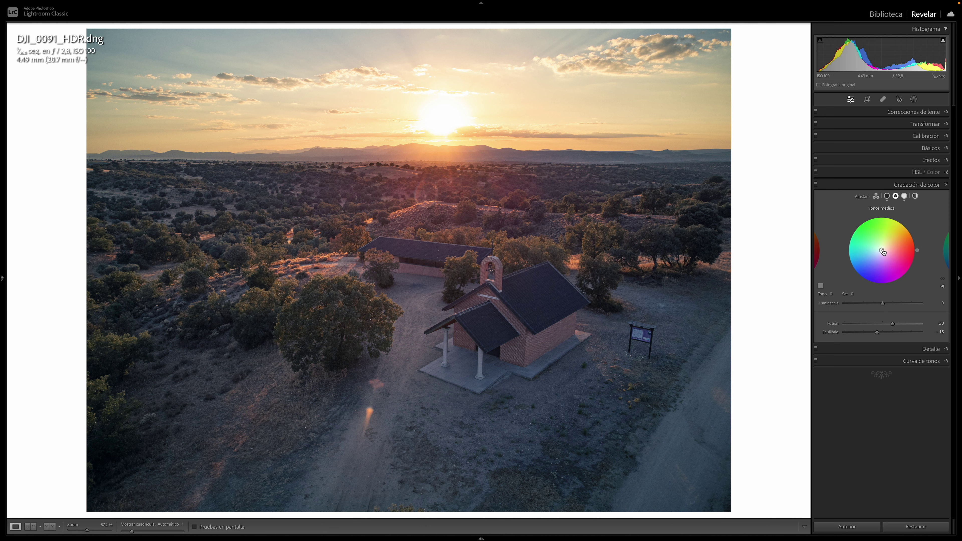
drag(882, 251, 882, 251)
drag(852, 294, 869, 294)
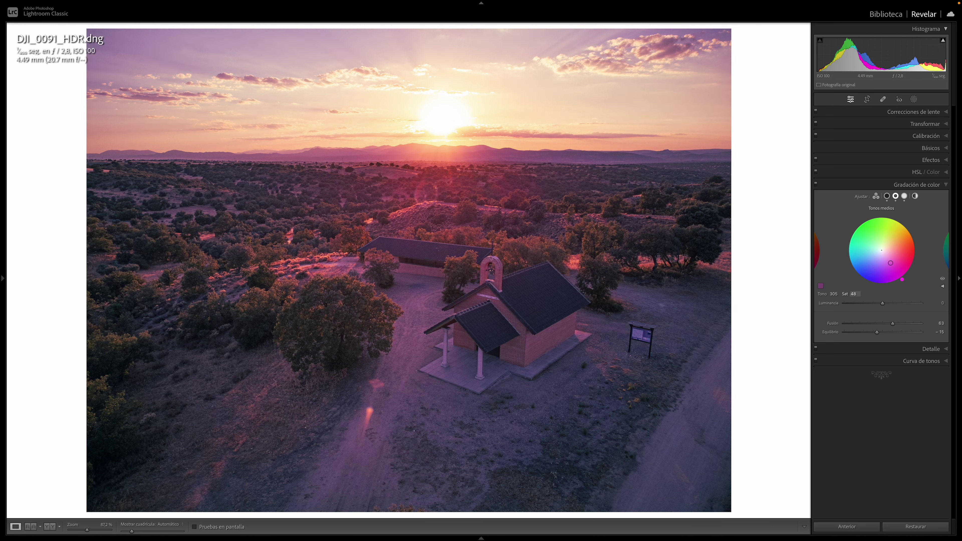
drag(890, 263, 882, 251)
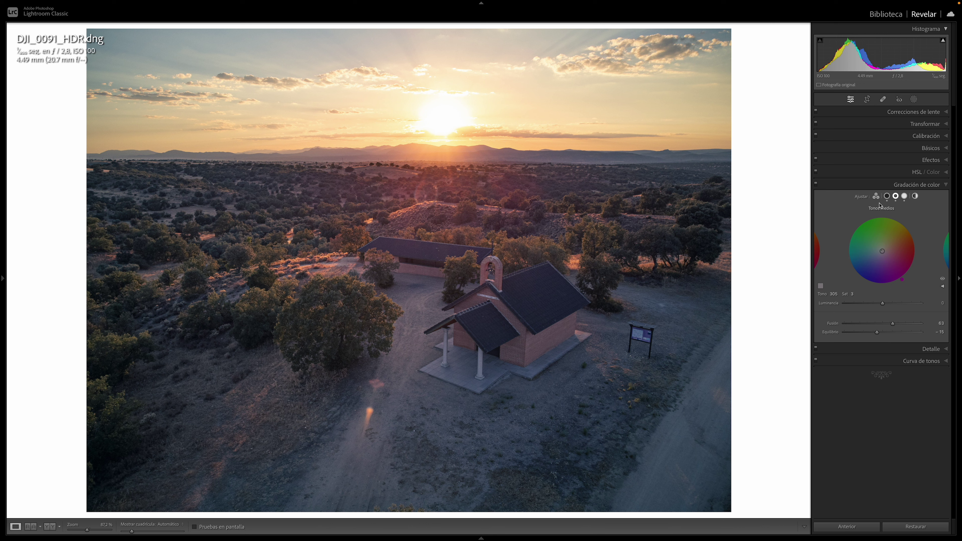
Reset all colour grading and sample a cool blue from the photo for shadows.
key(alt)
alt+click(858, 197)
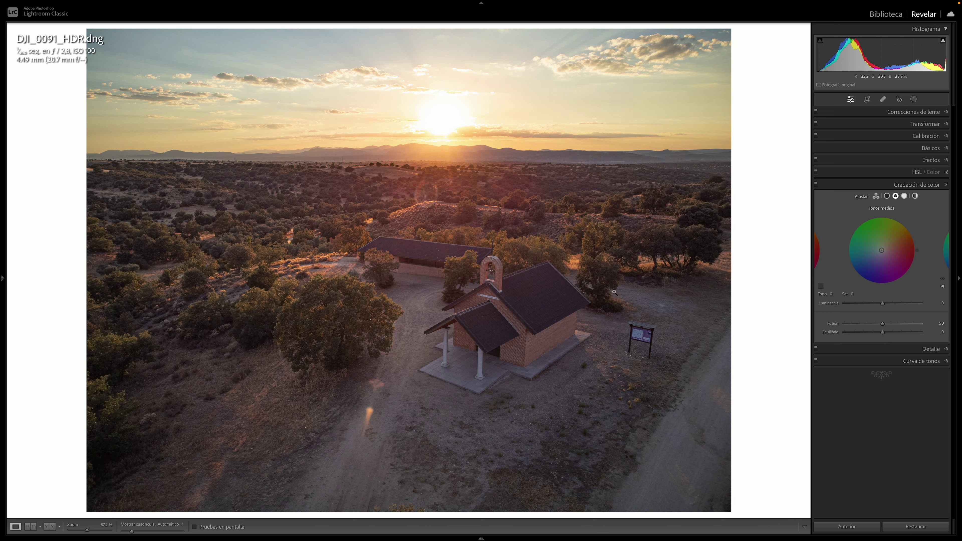
click(886, 196)
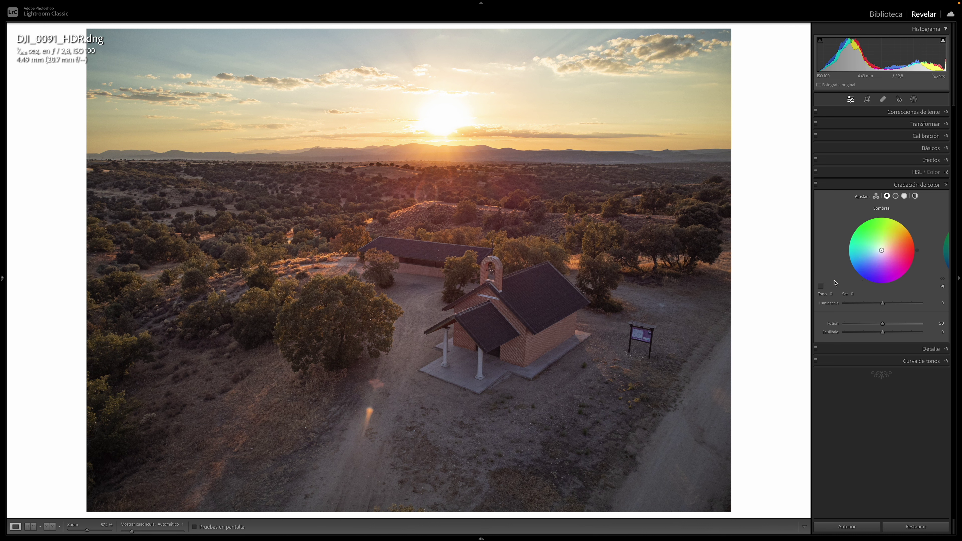
click(820, 287)
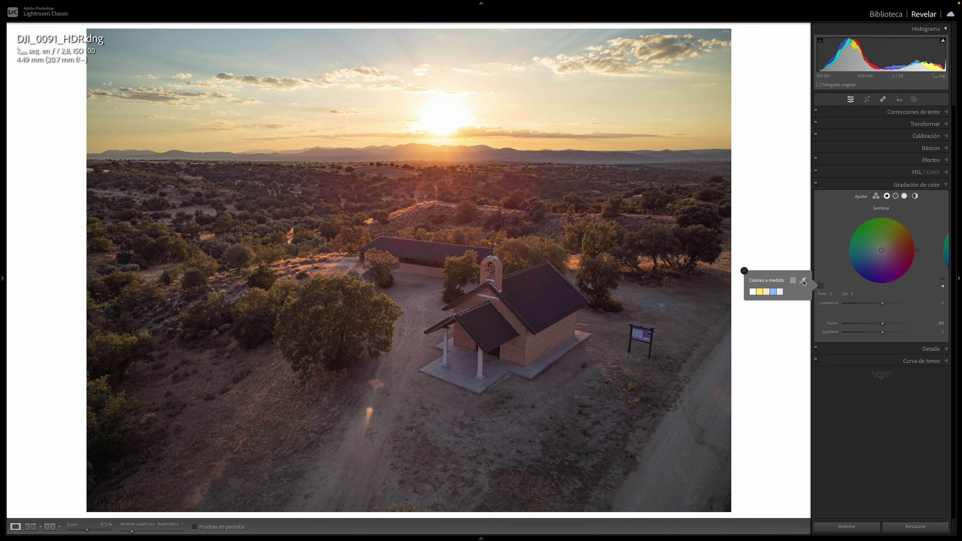
click(803, 283)
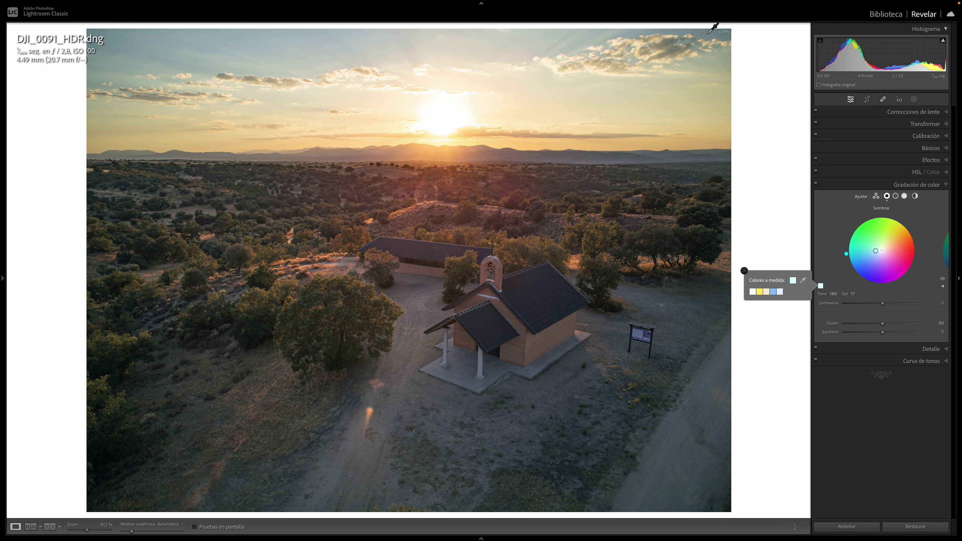
click(708, 33)
Set the teal shadows to saturation 31 and luminance −25.
click(853, 293)
text(63)
mouse_move(861, 252)
mouse_down()
mouse_move(853, 253)
mouse_move(871, 251)
mouse_up()
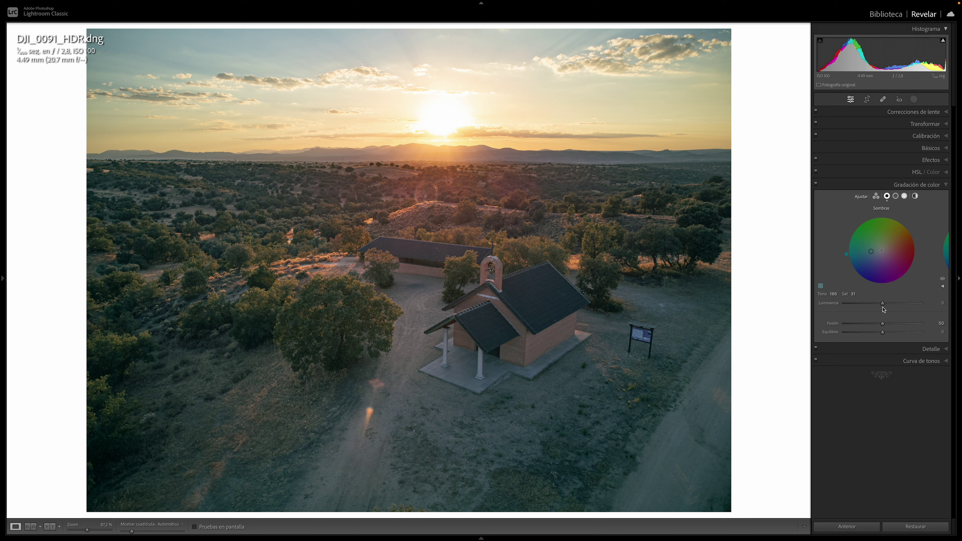
drag(882, 304, 873, 304)
Sample the sunset sky for the highlights and soften saturation to 16 at hue 47.
click(904, 197)
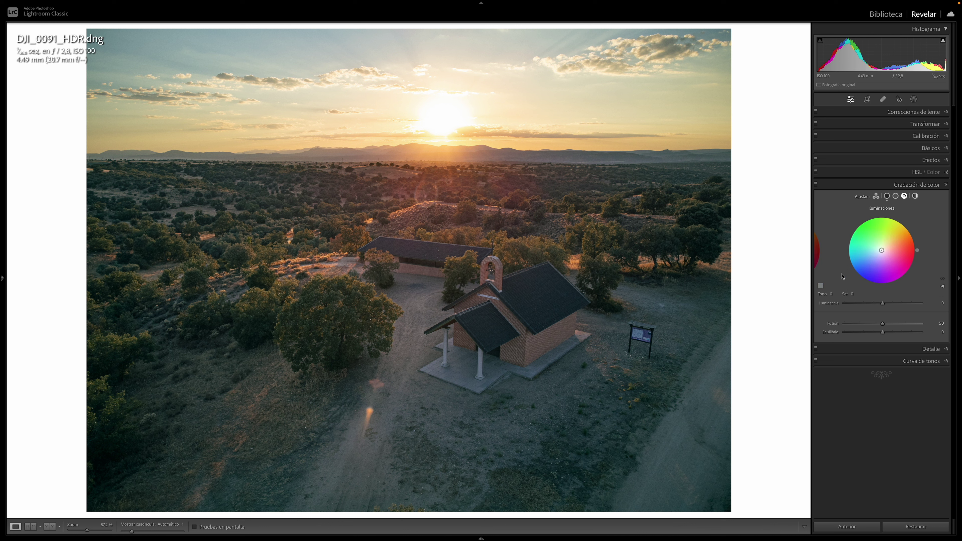
click(823, 285)
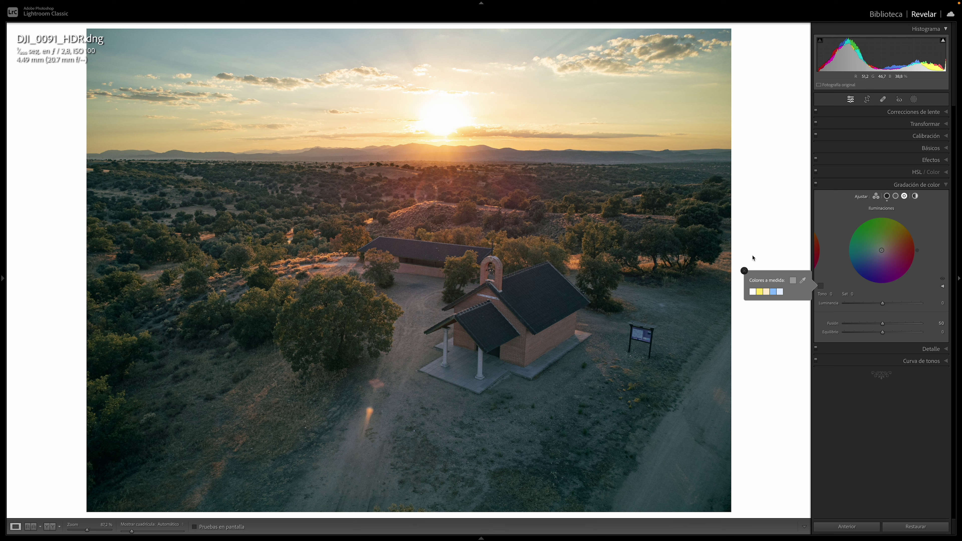
mouse_move(802, 281)
mouse_down()
mouse_move(465, 136)
mouse_move(479, 111)
mouse_move(470, 127)
mouse_up()
drag(852, 296, 841, 296)
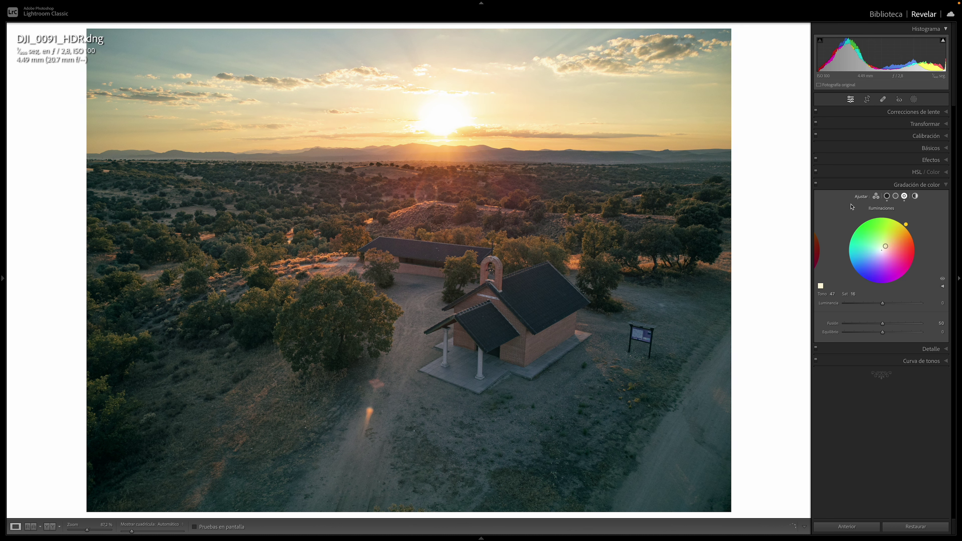
Toggle colour grading off and on to compare the warm highlights.
click(816, 185)
click(816, 186)
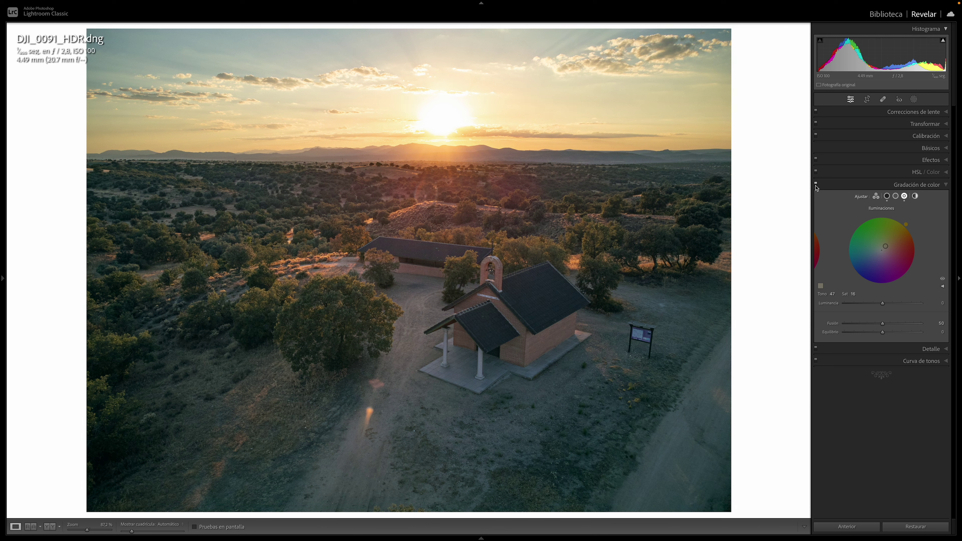
click(816, 186)
click(816, 185)
click(815, 185)
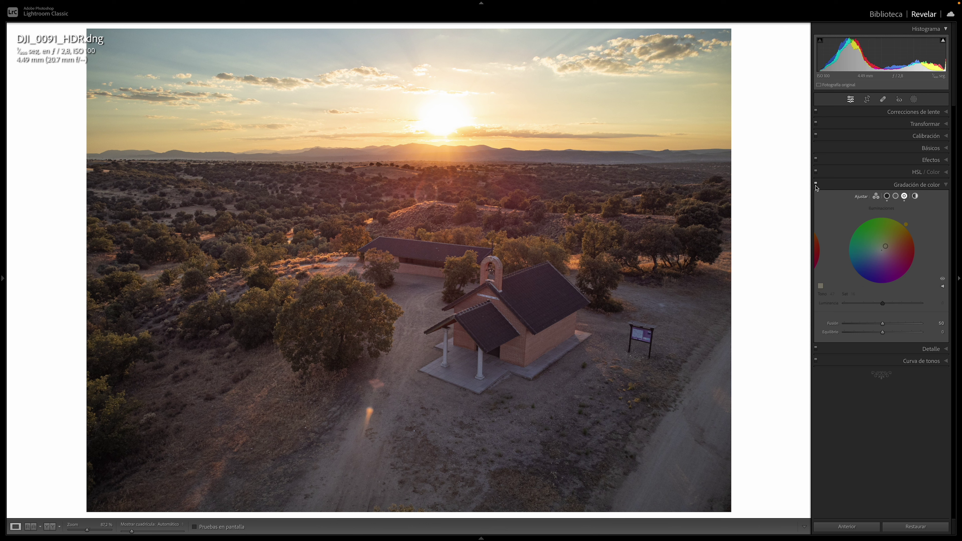
click(815, 185)
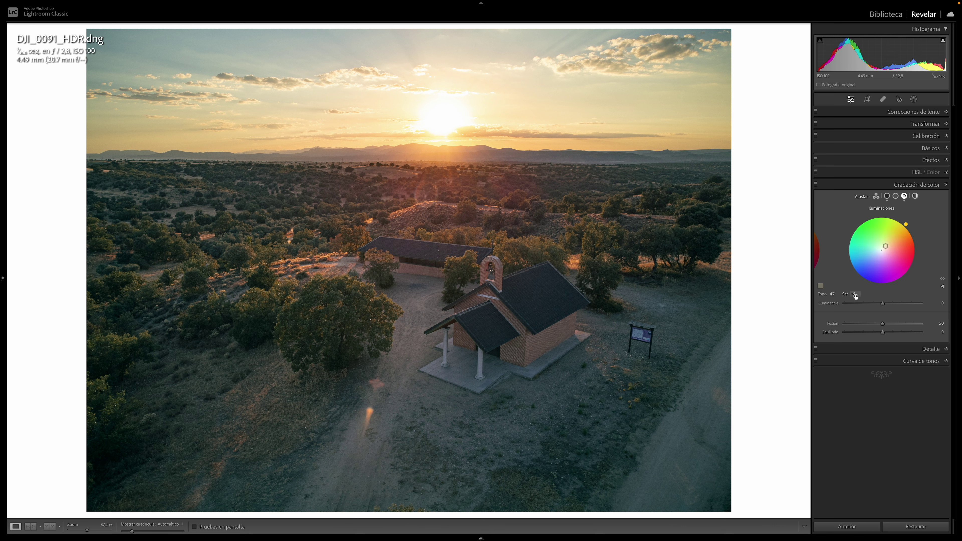
Shift the highlight tint to a warmer orange at hue 30, saturation 22, then compare.
mouse_move(856, 296)
mouse_down()
mouse_move(867, 296)
mouse_move(848, 294)
mouse_up()
text(0)
mouse_move(889, 250)
mouse_down()
mouse_move(847, 238)
mouse_move(867, 218)
mouse_move(904, 224)
mouse_up()
drag(898, 219, 903, 222)
click(815, 184)
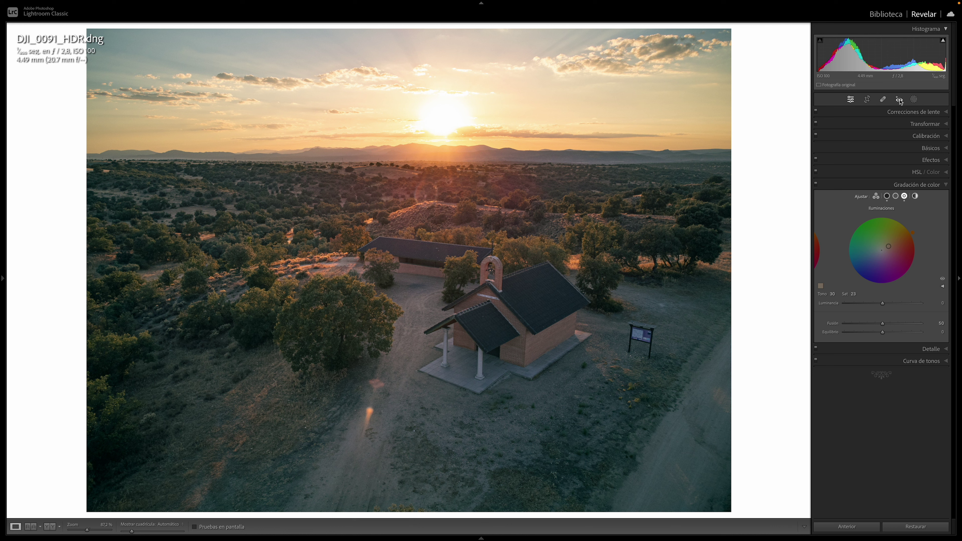
Use Red Eye Correction on dog photo 24012019-_DSC0023.DNG, marking the right eye.
click(899, 100)
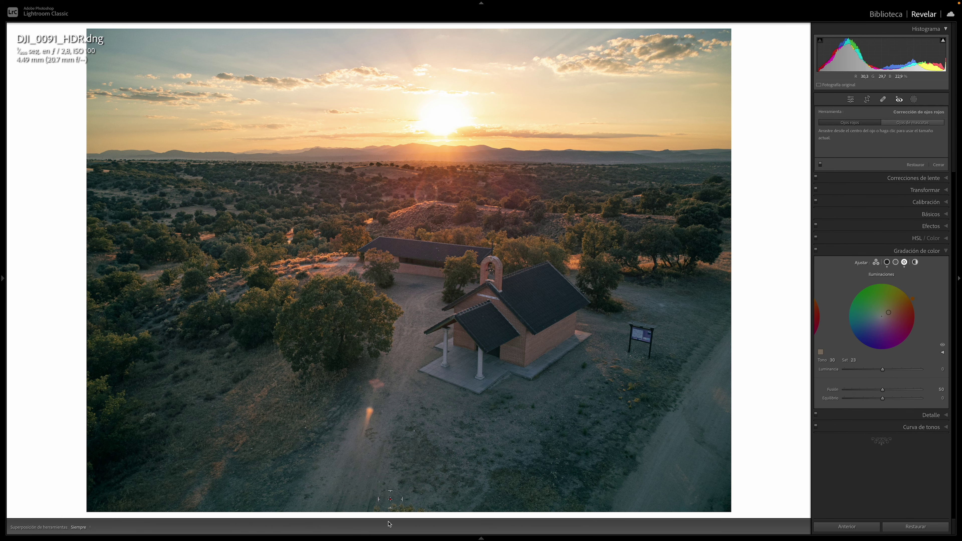
mouse_move(480, 536)
click(35, 501)
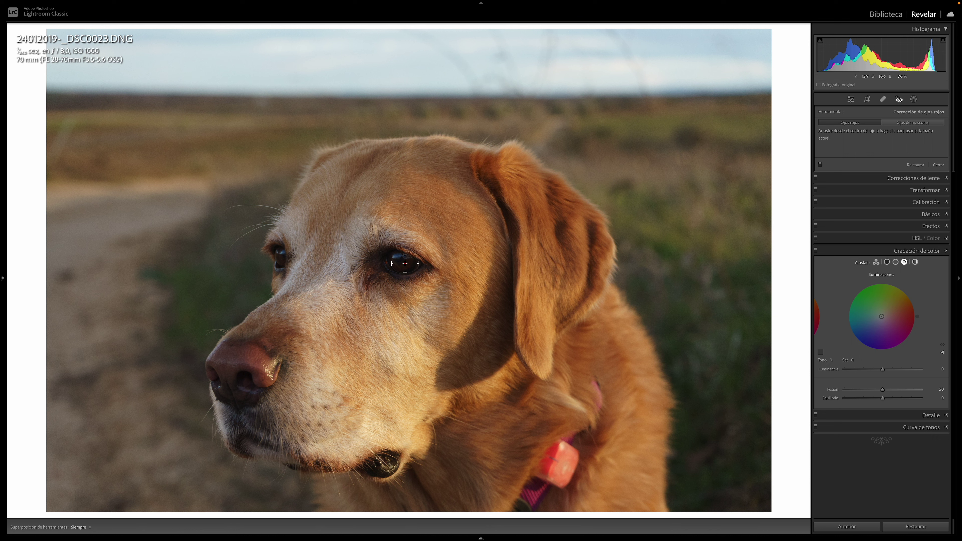
drag(401, 260, 426, 274)
click(402, 260)
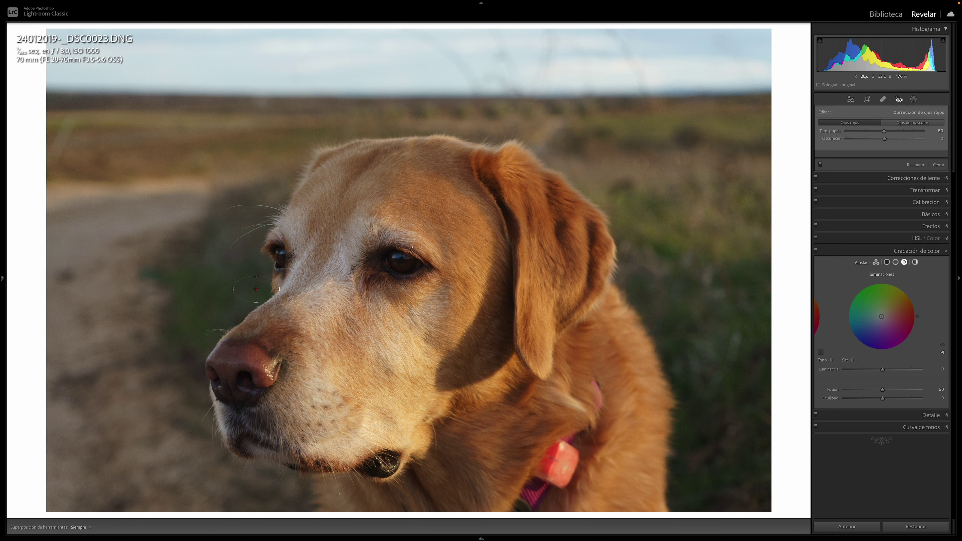
Mark the dog's other eye in Pet Eye mode and close the correction tool.
drag(279, 256, 288, 271)
click(912, 122)
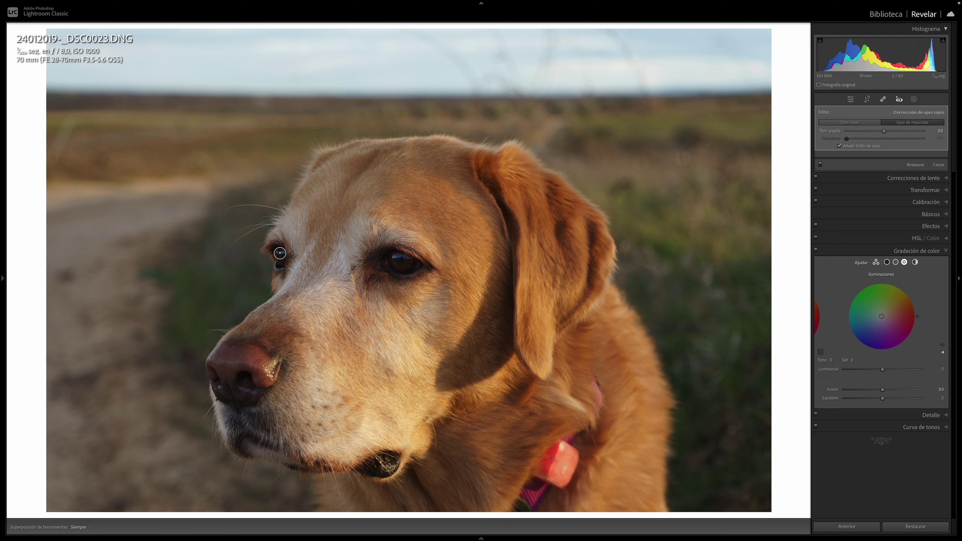
drag(402, 260, 423, 279)
click(899, 100)
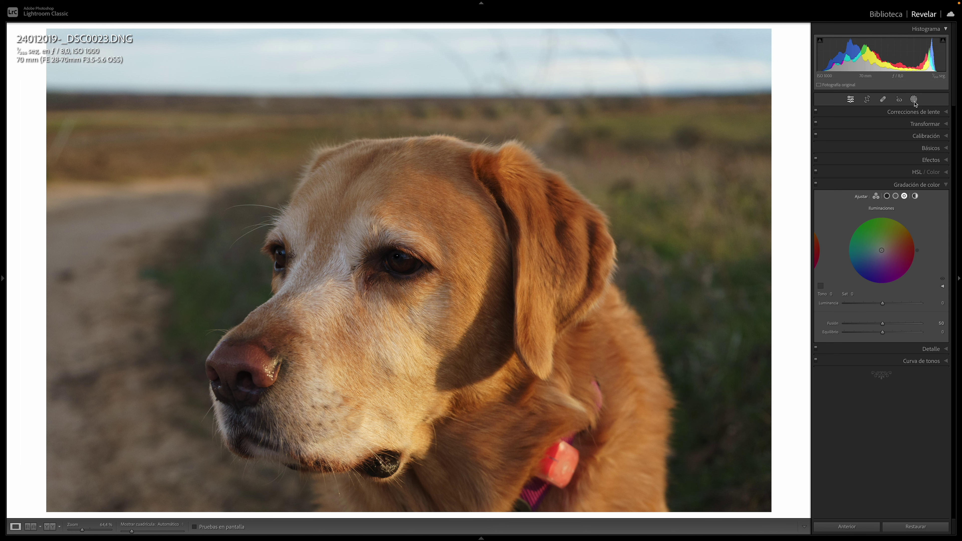
click(912, 99)
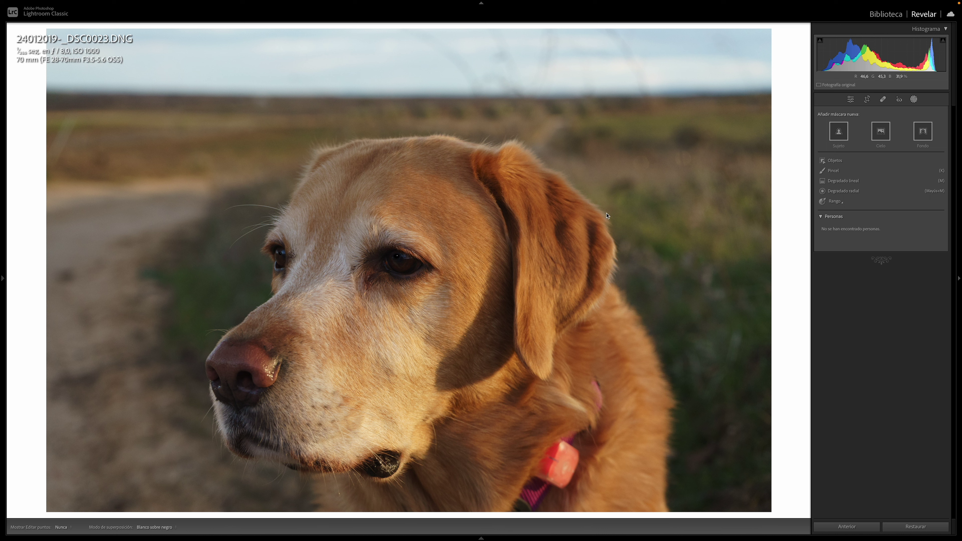
click(853, 98)
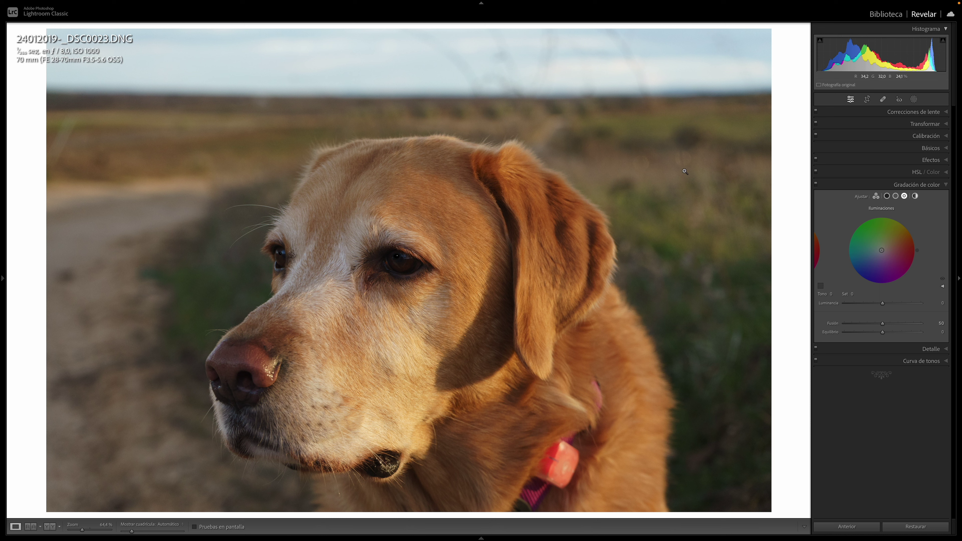
Show highlight clipping on the DJI sunset chapel photo, then switch to castle photo _B140161.ORF.
mouse_move(481, 536)
click(204, 503)
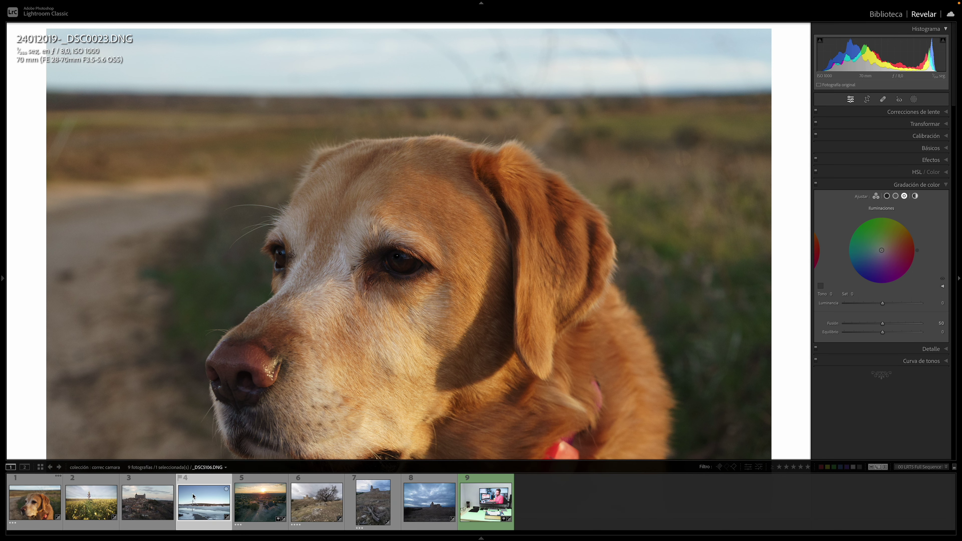
click(264, 508)
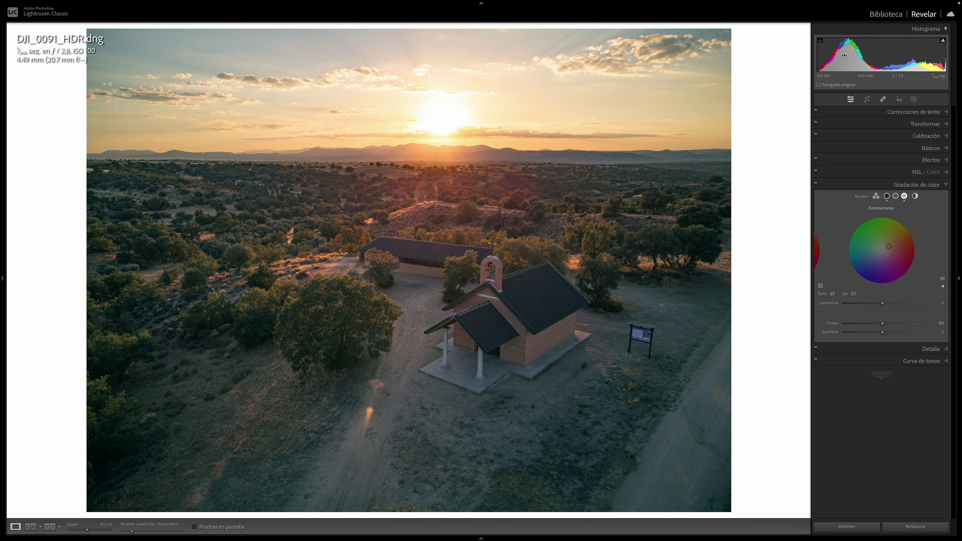
click(944, 41)
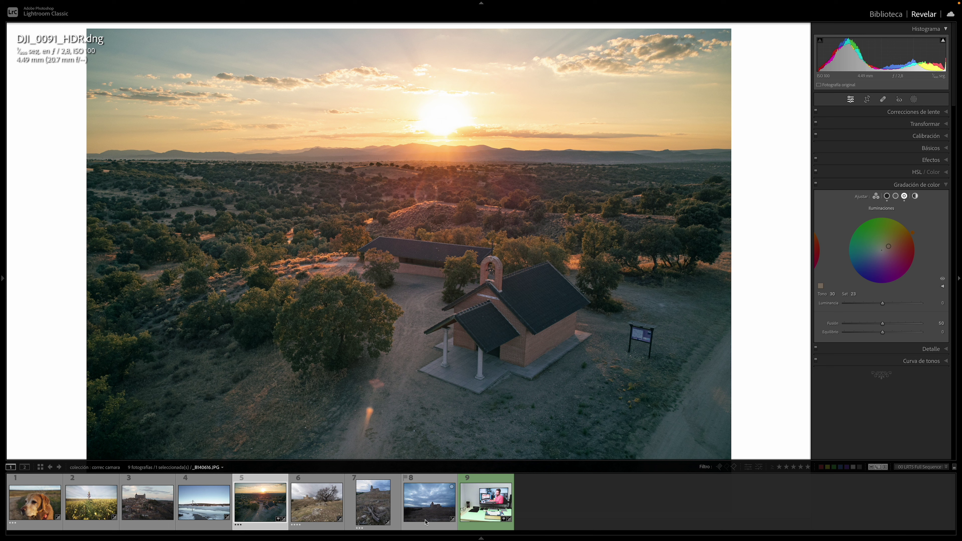
mouse_move(331, 511)
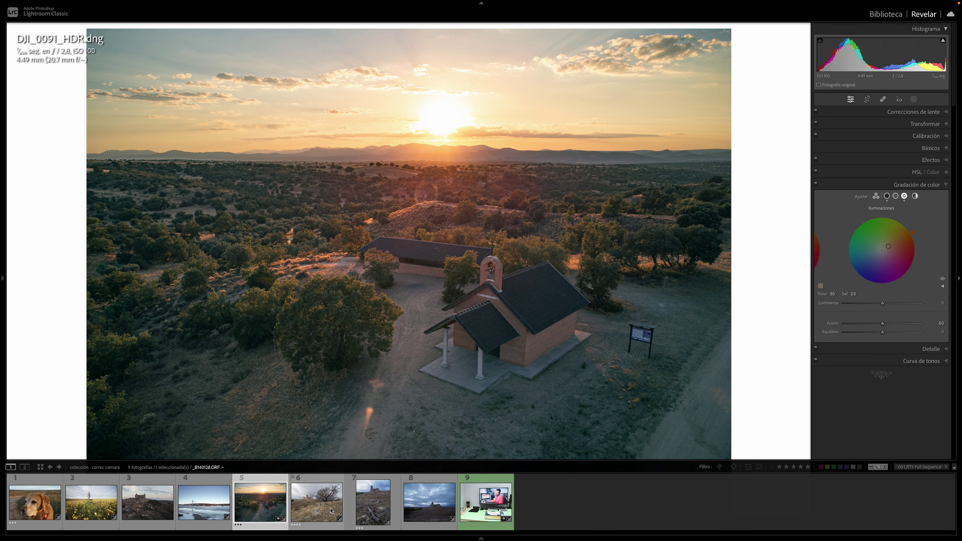
click(373, 502)
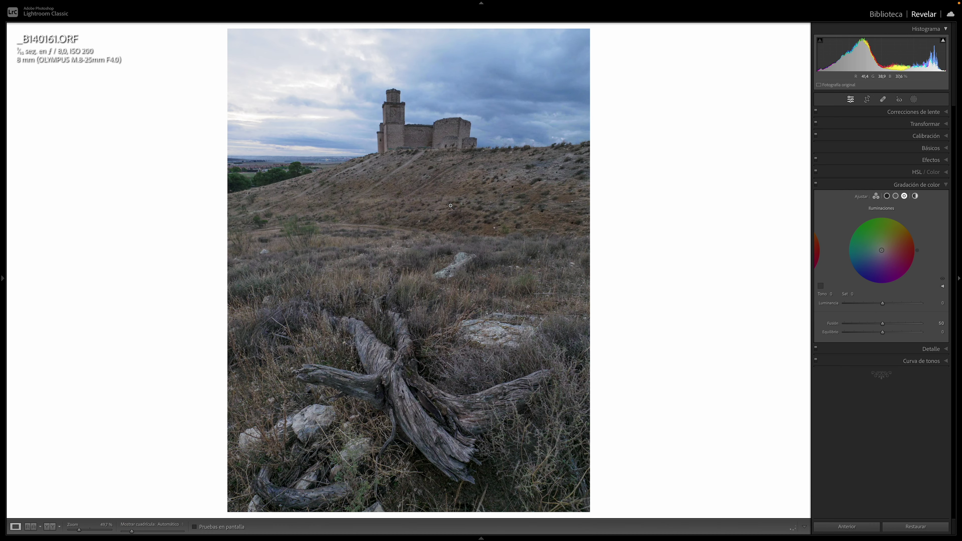